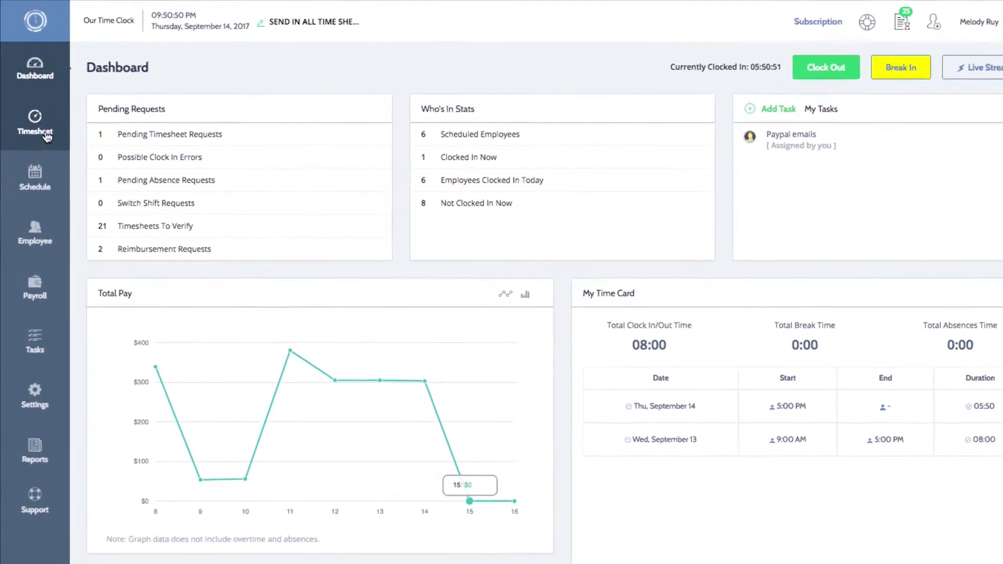
- Open the Timesheet page, listing records from 08/28/2017 to 09/18/2017
left_click(46, 137)
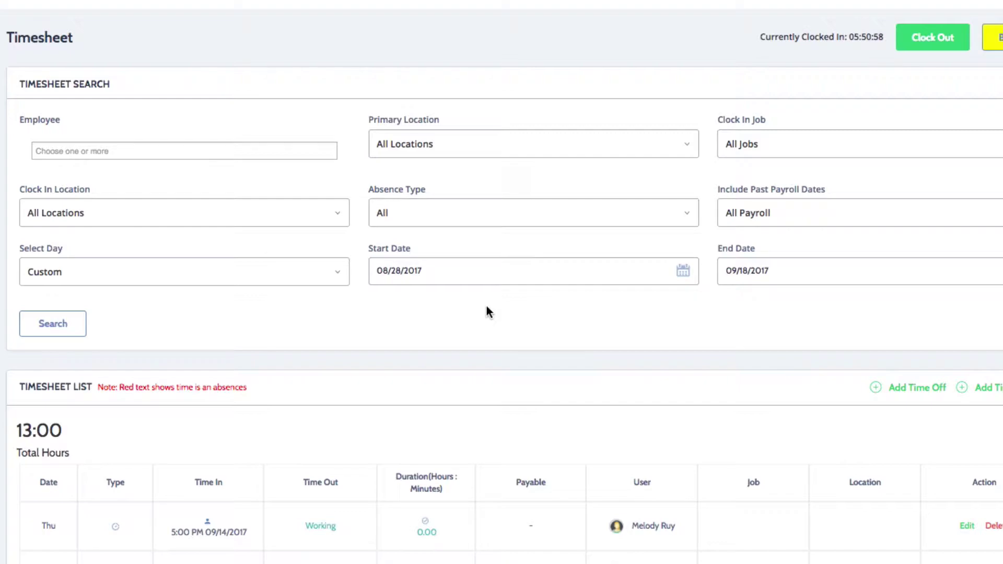
left_click(486, 276)
left_click(324, 152)
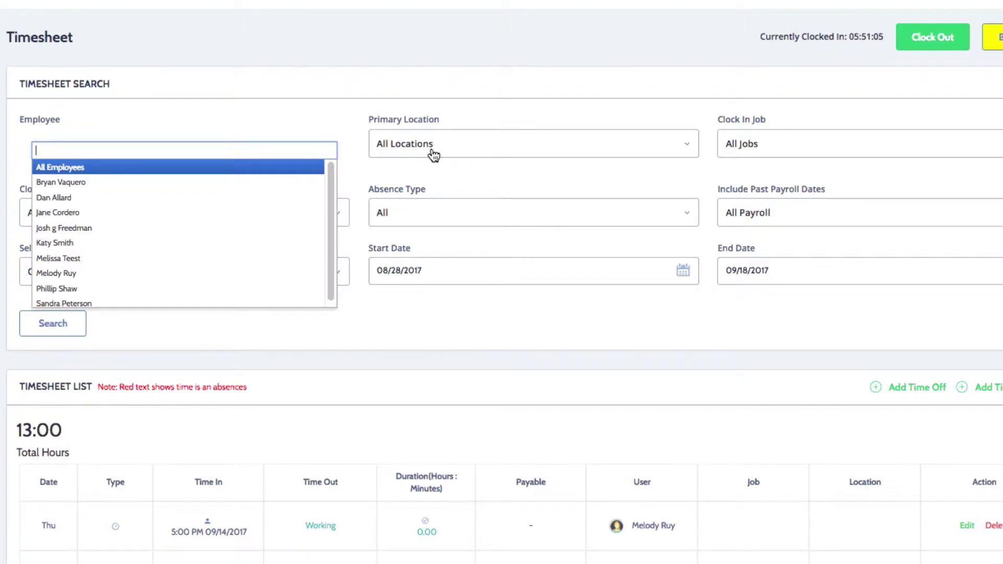
left_click(500, 152)
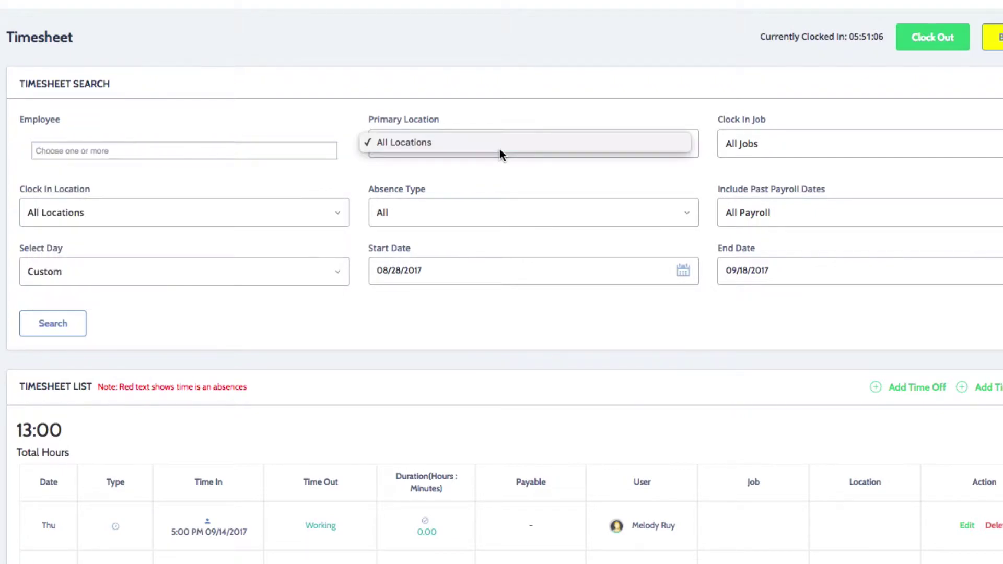
left_click(525, 143)
left_click(800, 147)
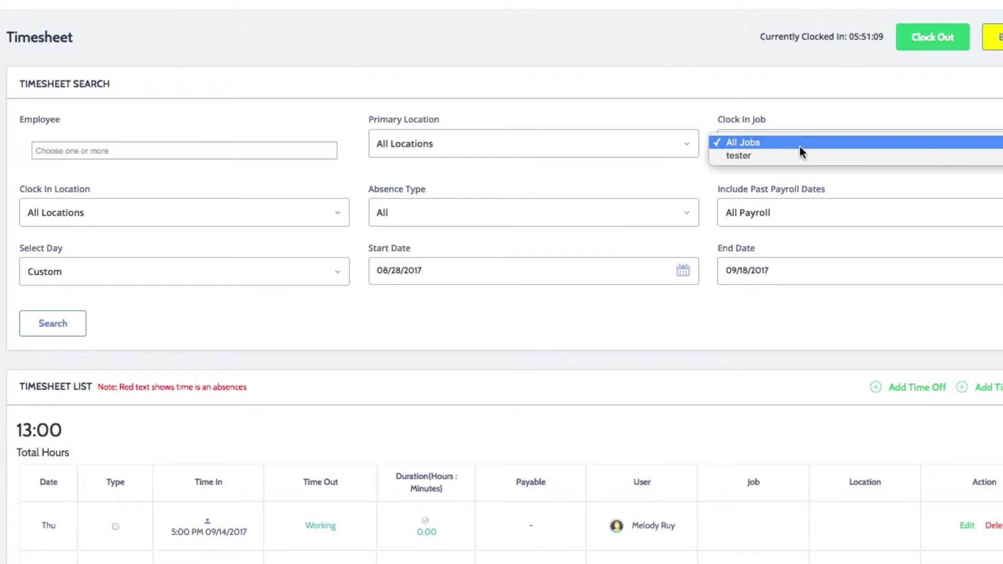
left_click(800, 148)
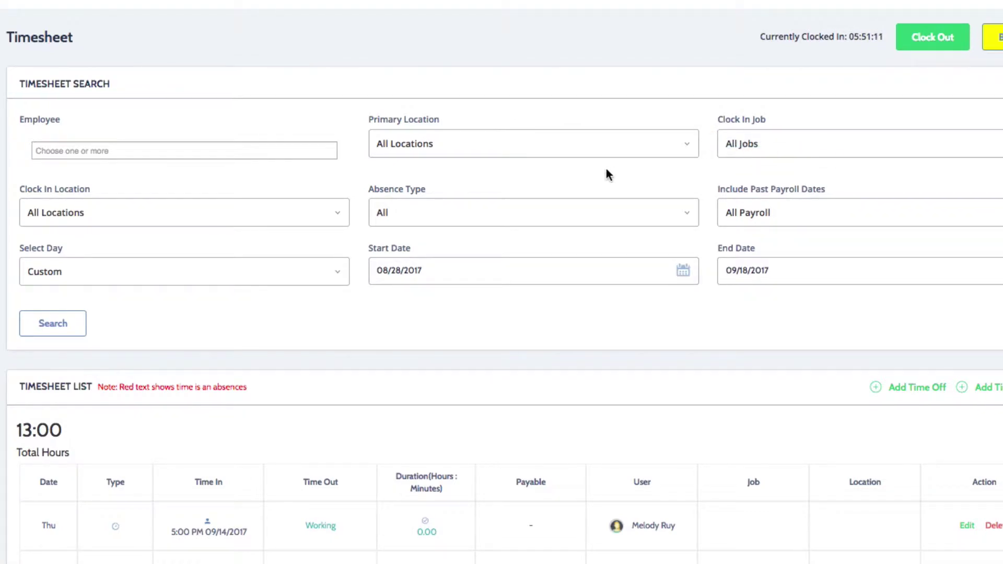
left_click(339, 217)
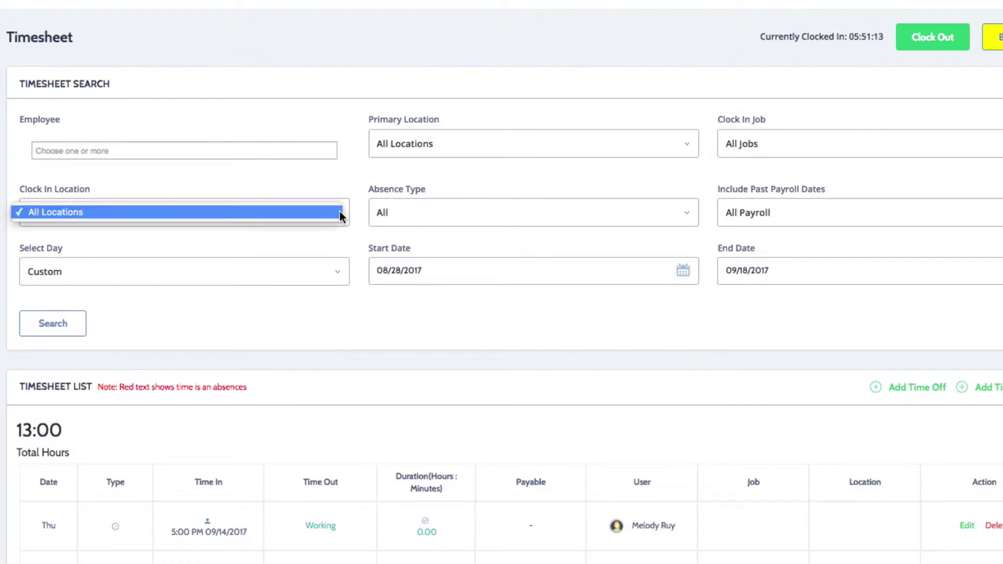
left_click(340, 217)
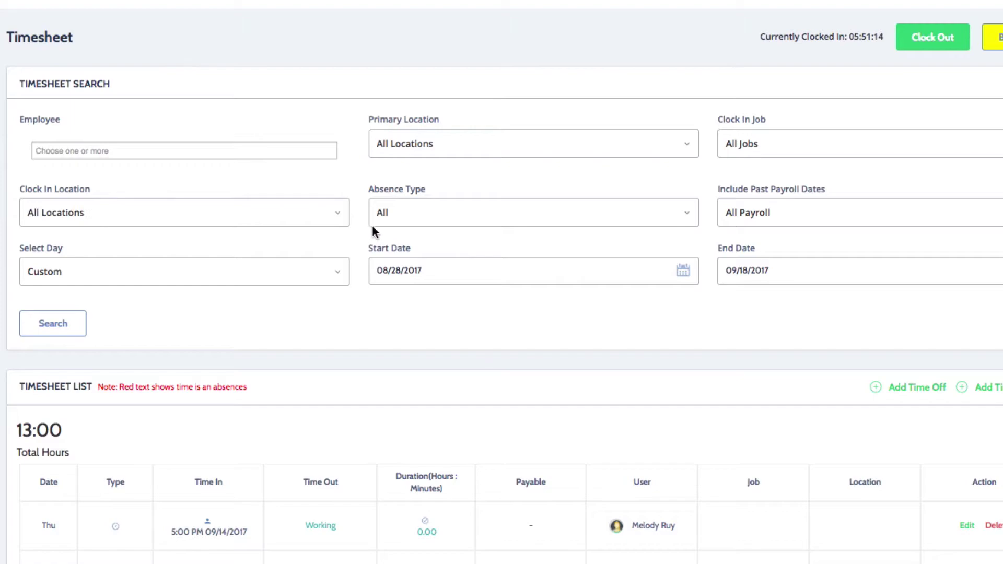
left_click(686, 213)
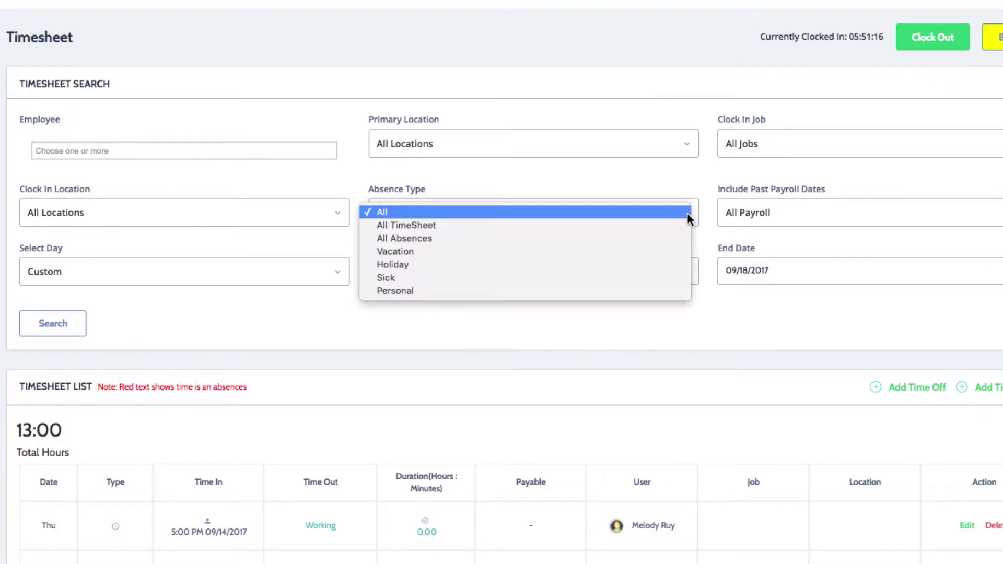
left_click(675, 184)
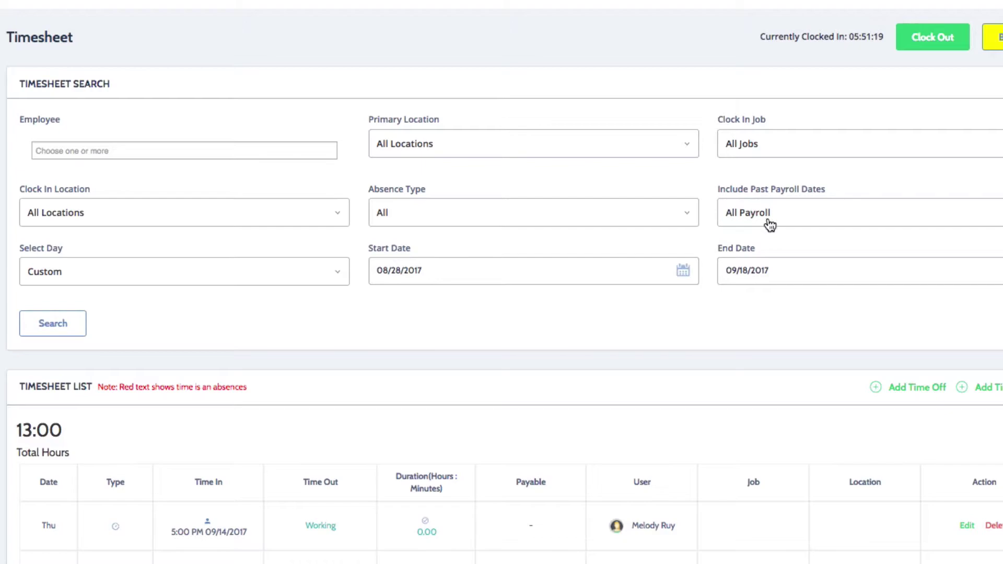
left_click(845, 221)
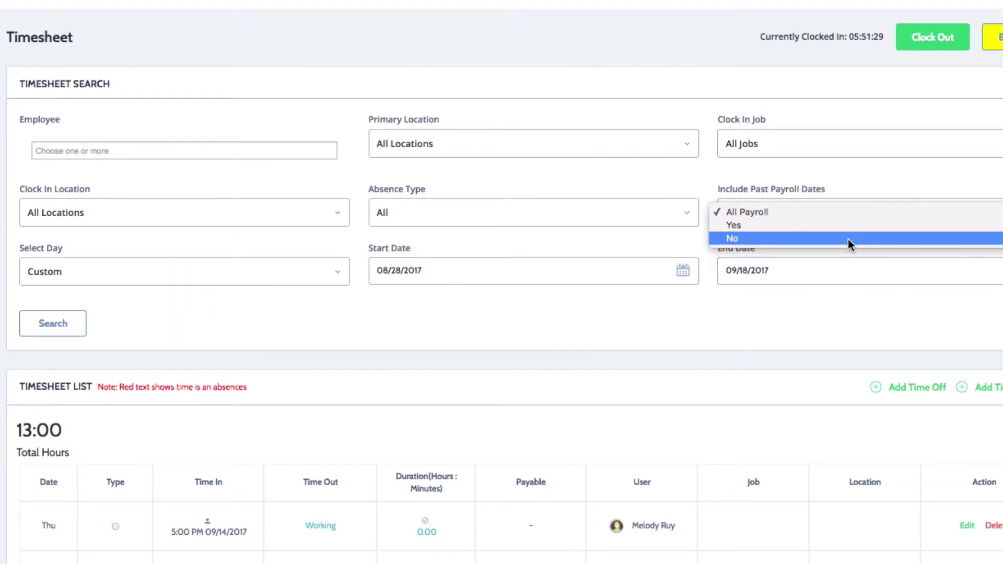
left_click(854, 197)
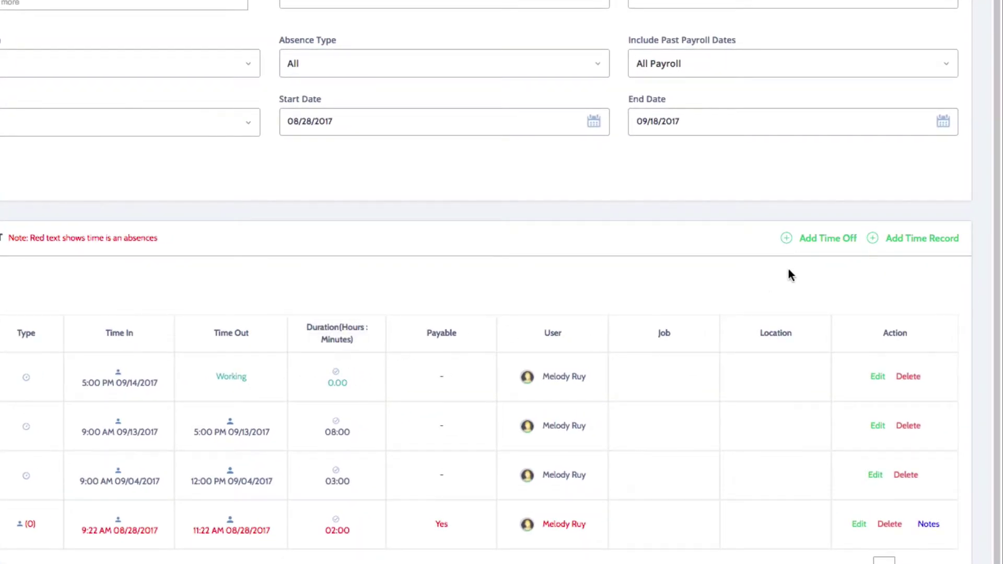
- Start a manual time record for the employee, clocking in 09/12/2017 at 9am
left_click(909, 241)
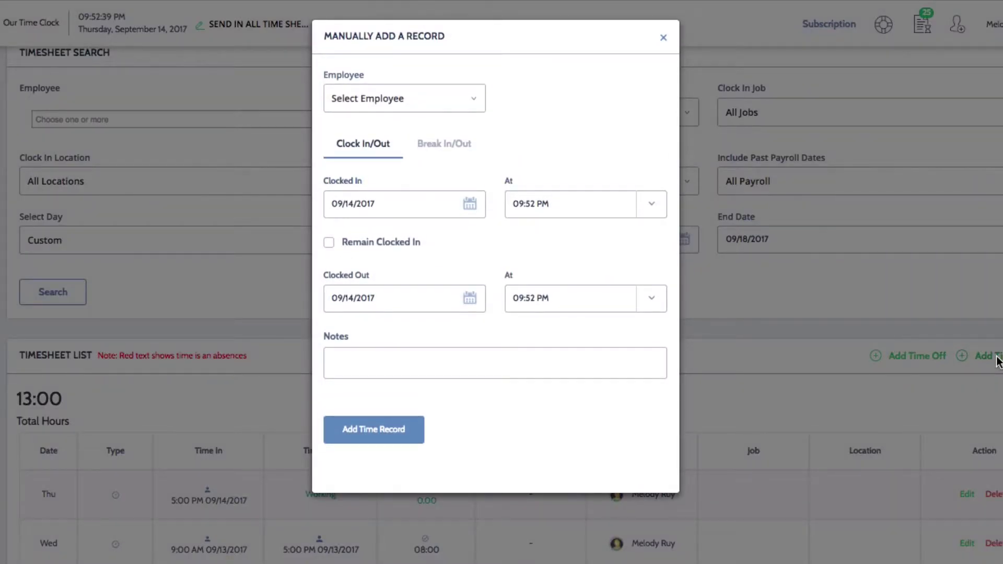
left_click(473, 101)
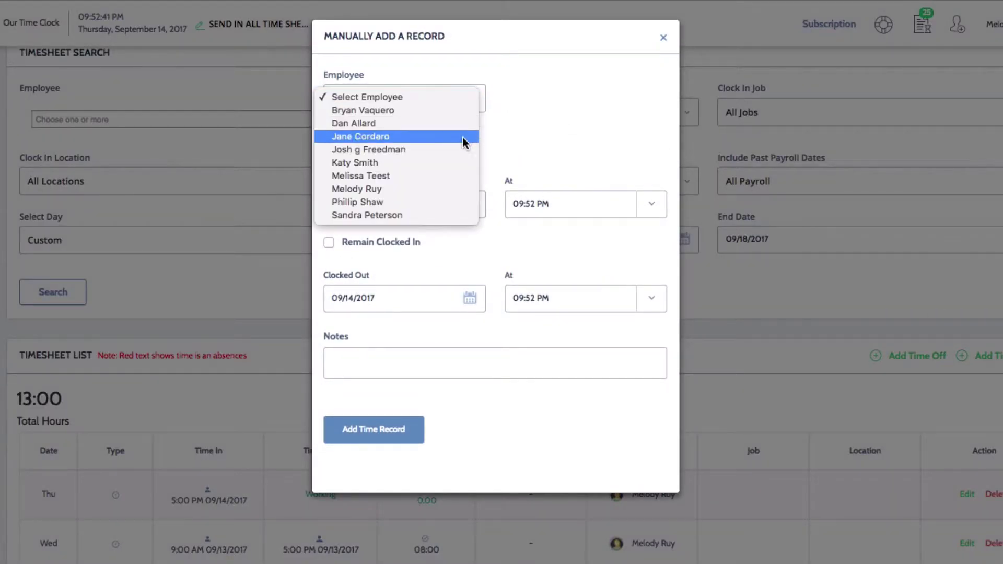
left_click(451, 188)
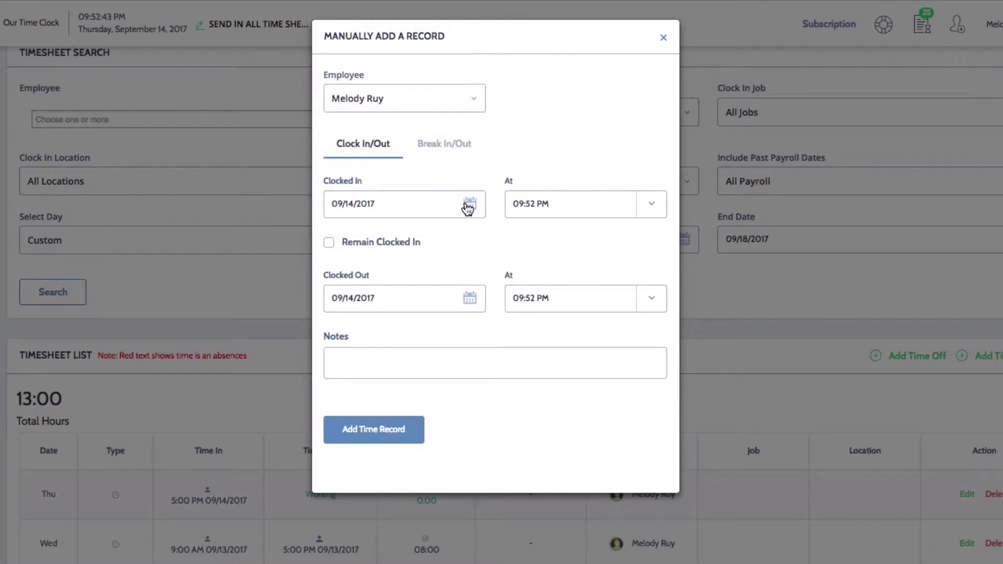
left_click(469, 204)
left_click(511, 299)
key("Tab")
type("9am")
- Set clock-out to 09/12/2017 at 5pm, note 'Forgot to clock in', and save the record
left_click(470, 299)
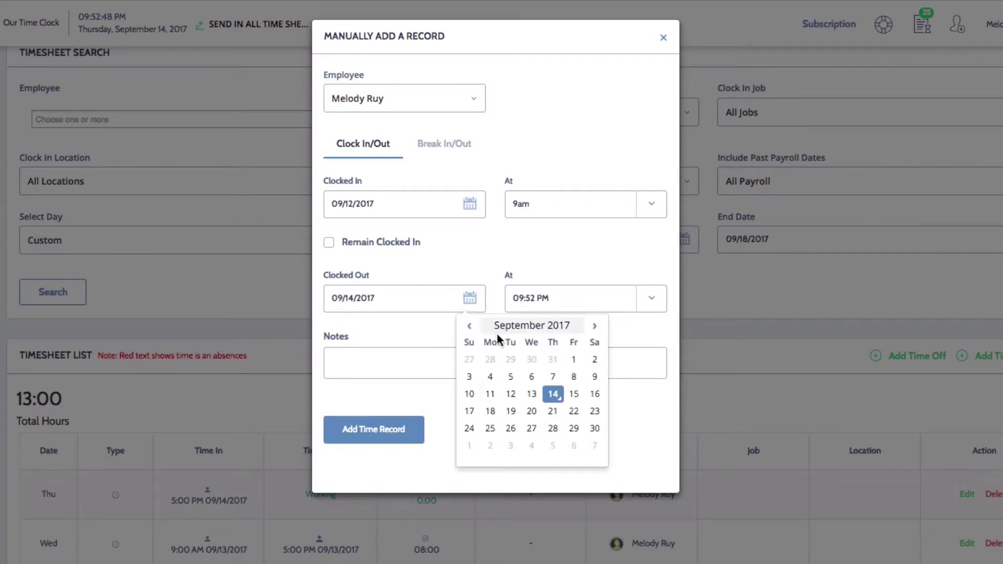
left_click(510, 394)
left_click(564, 302)
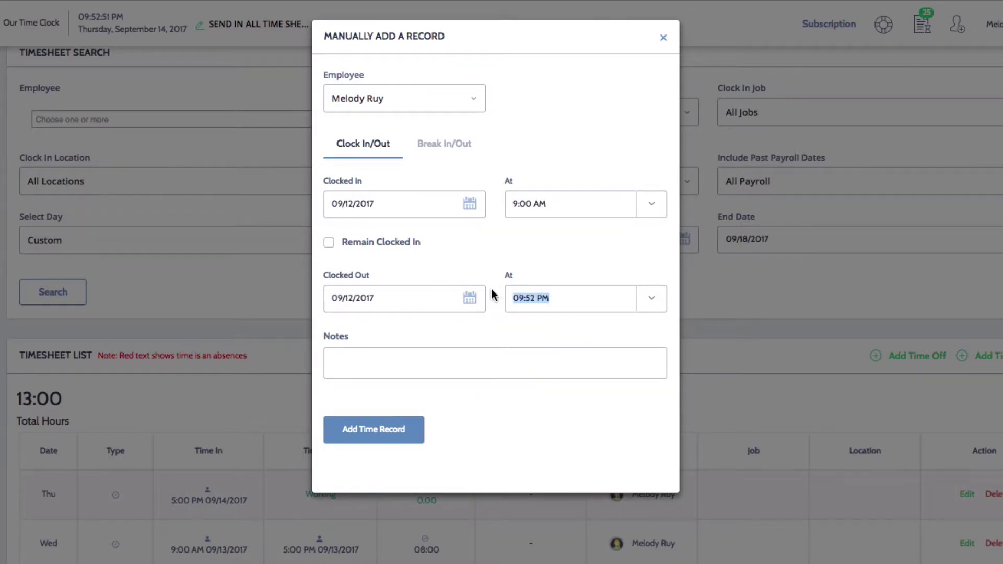
type("5pm")
left_click(468, 355)
type("Forgot to clock in")
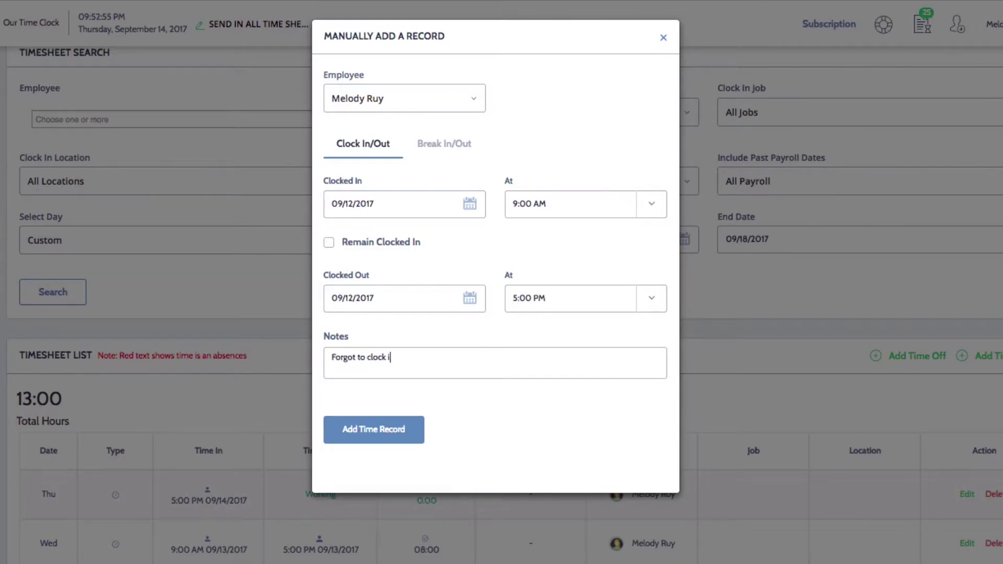
left_click(400, 431)
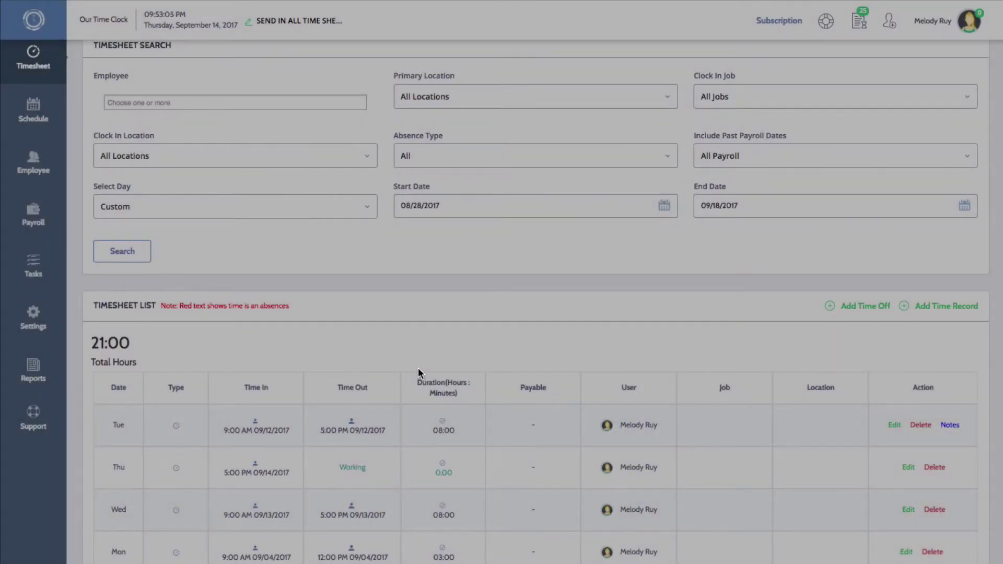
scroll(418, 372, "down", 1)
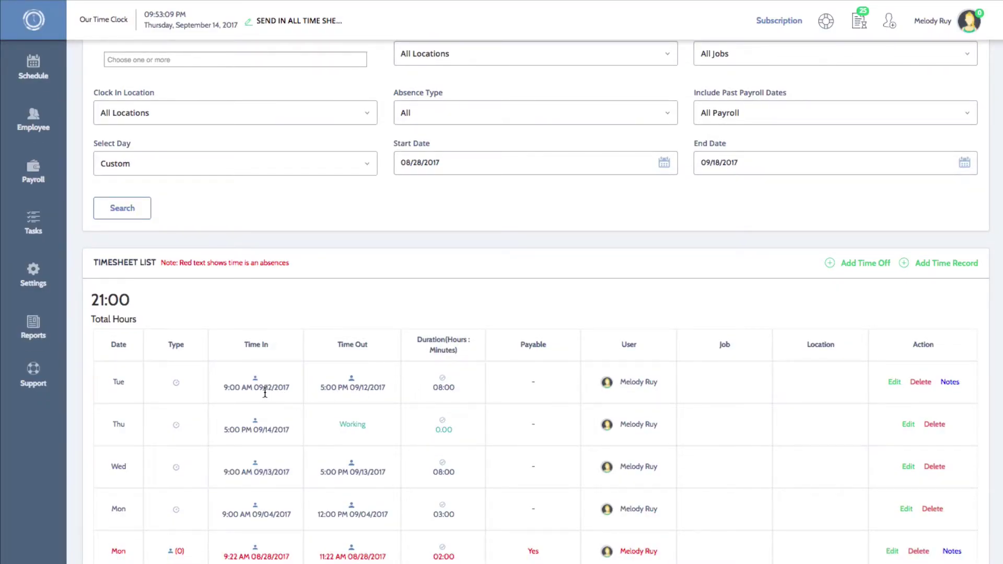
- Edit the Tue 09/12 record's clock-out time to 6pm and save it
mouse_move(176, 386)
left_click(896, 383)
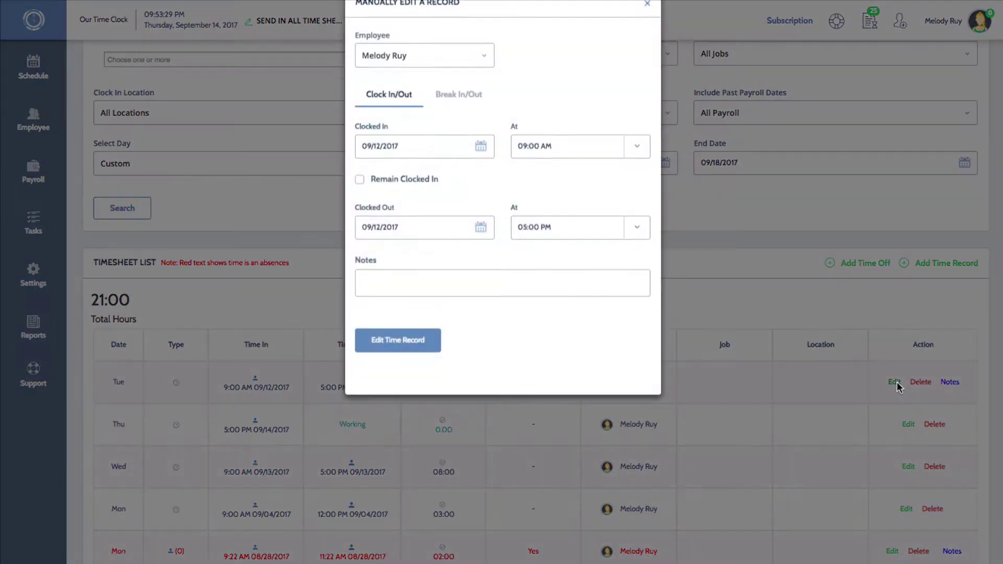
left_click(586, 256)
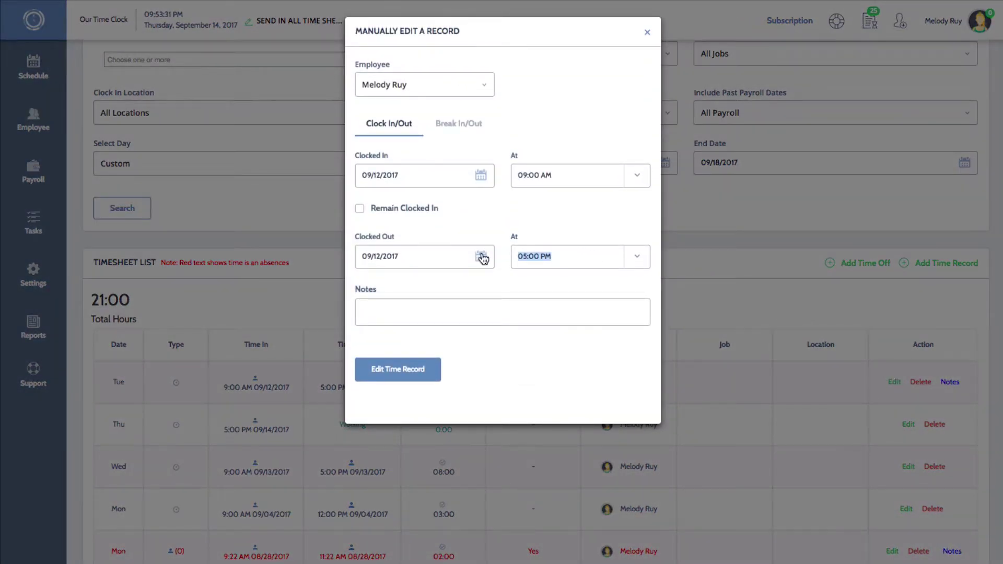
type("6pm")
left_click(417, 370)
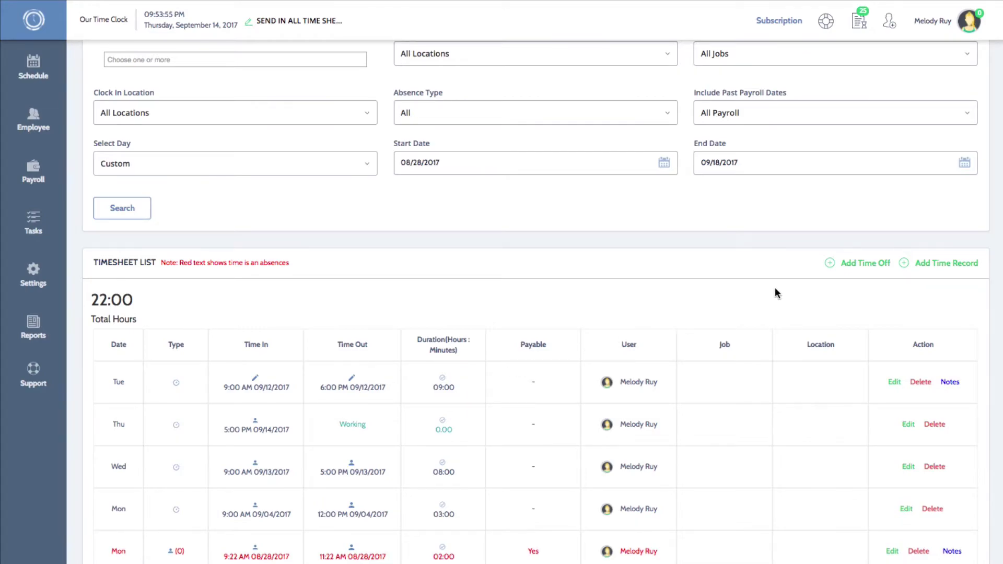
- Start a new time-off absence for the same employee with absence type Personal
left_click(855, 265)
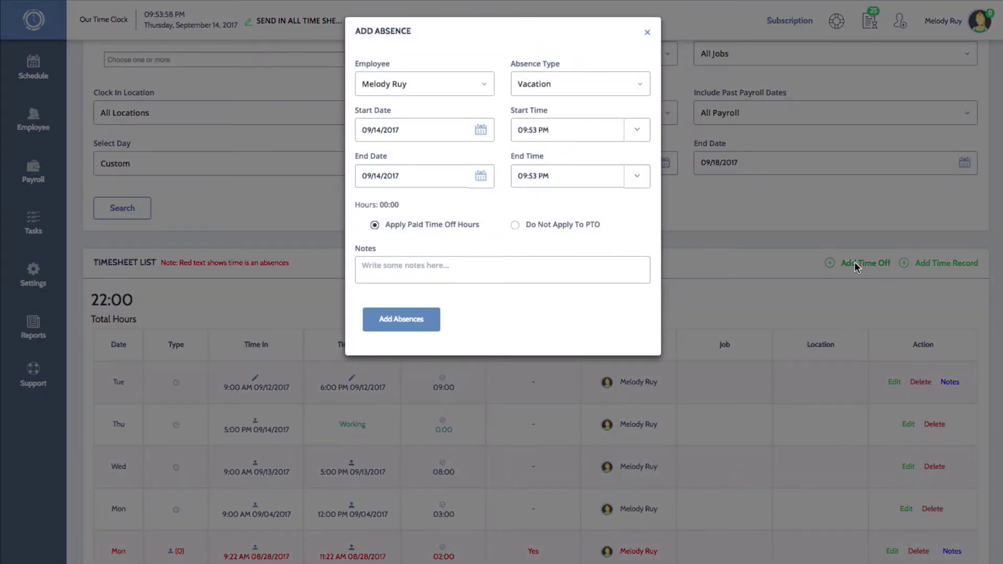
left_click(484, 82)
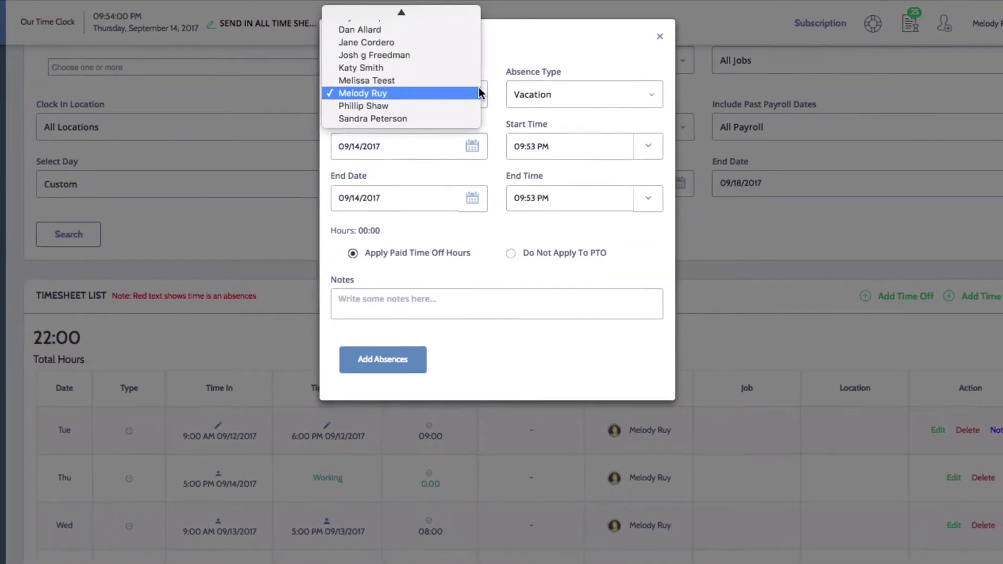
left_click(476, 91)
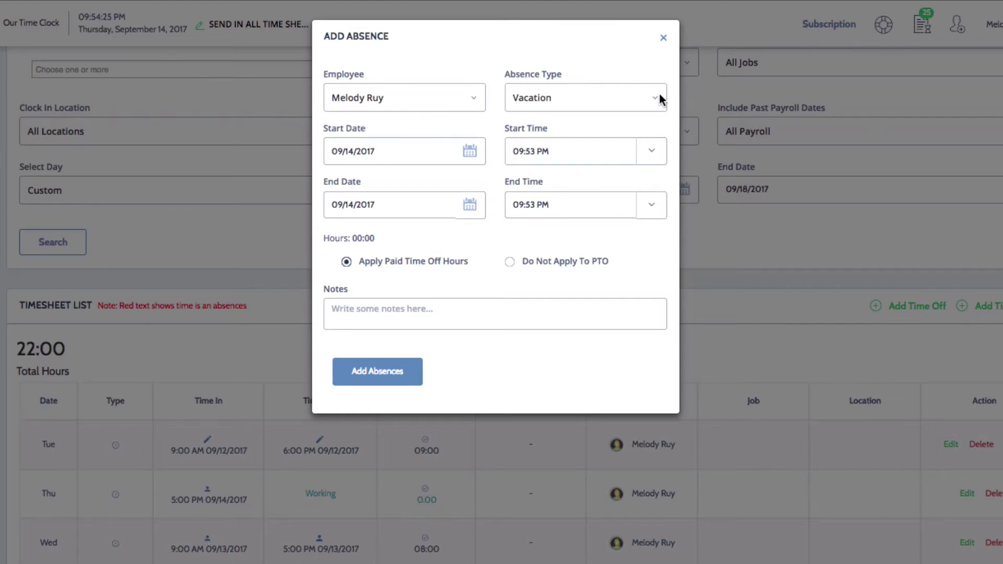
left_click(478, 100)
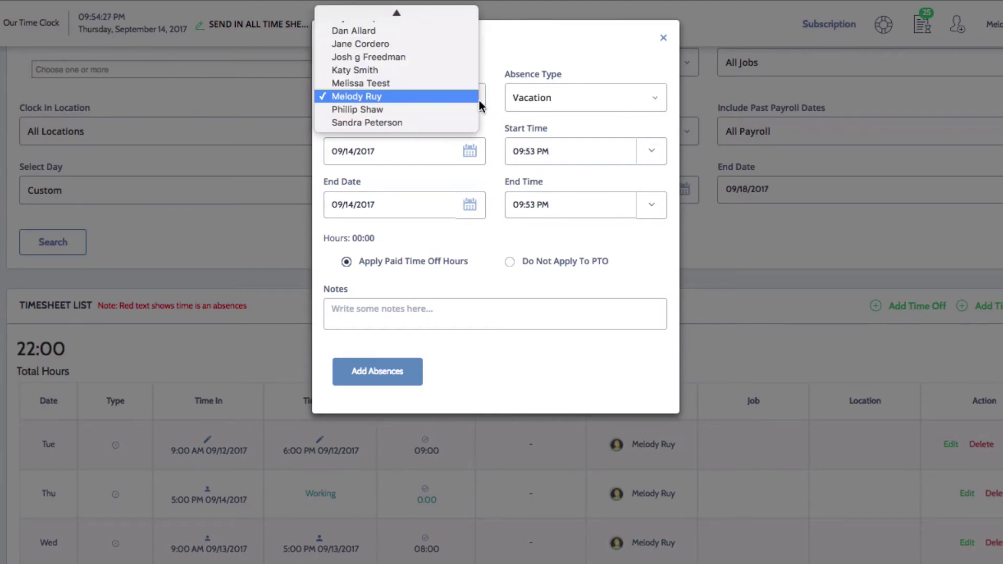
left_click(469, 97)
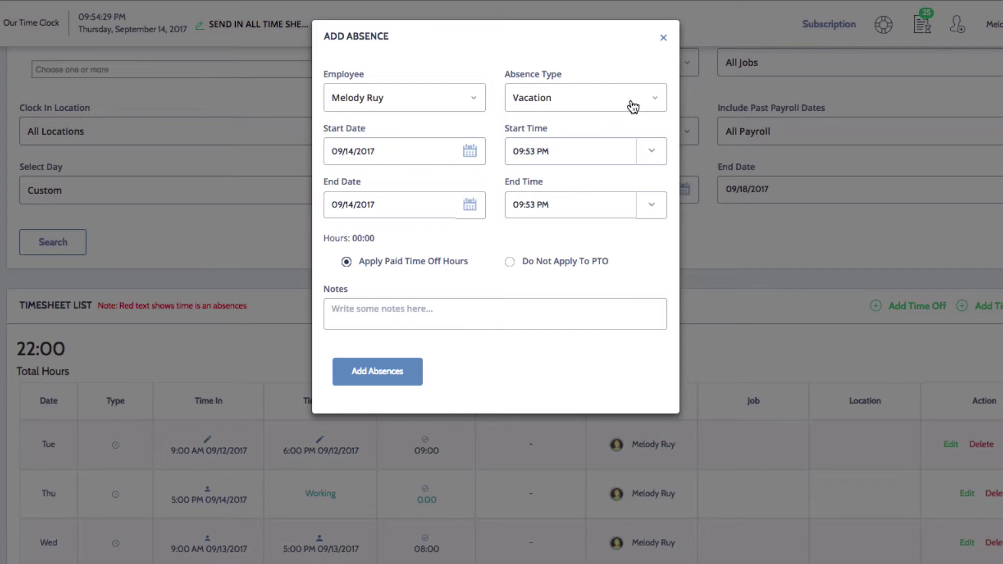
left_click(655, 99)
left_click(637, 137)
- Set both absence dates to 09/11/2017, start time 9:00 AM, and select the end time for replacement
left_click(469, 152)
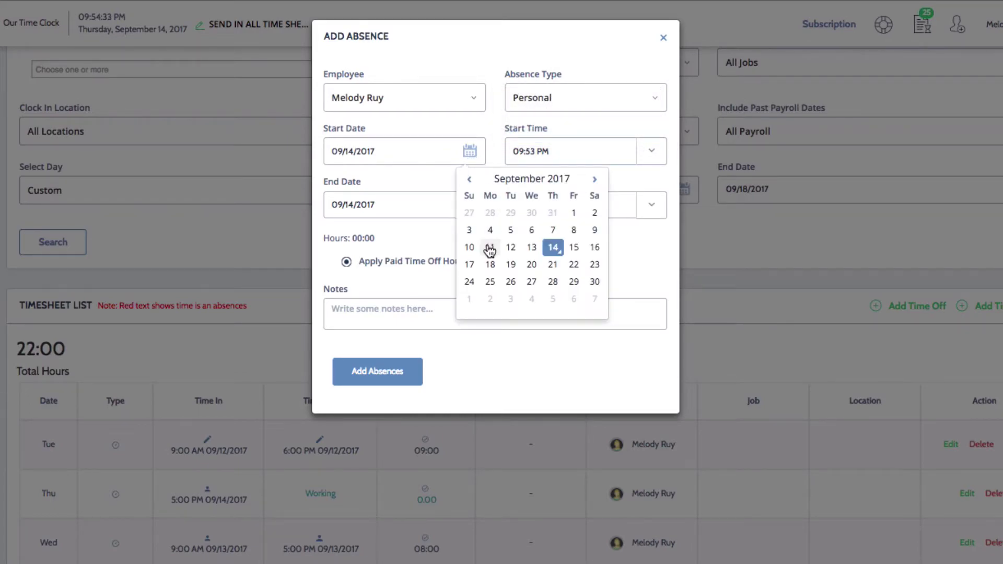
left_click(487, 248)
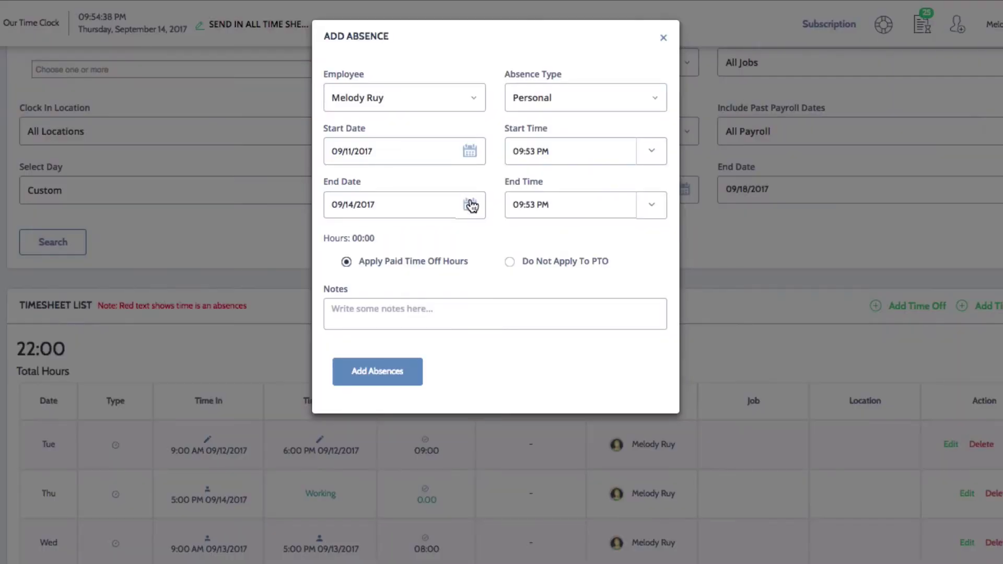
left_click(470, 203)
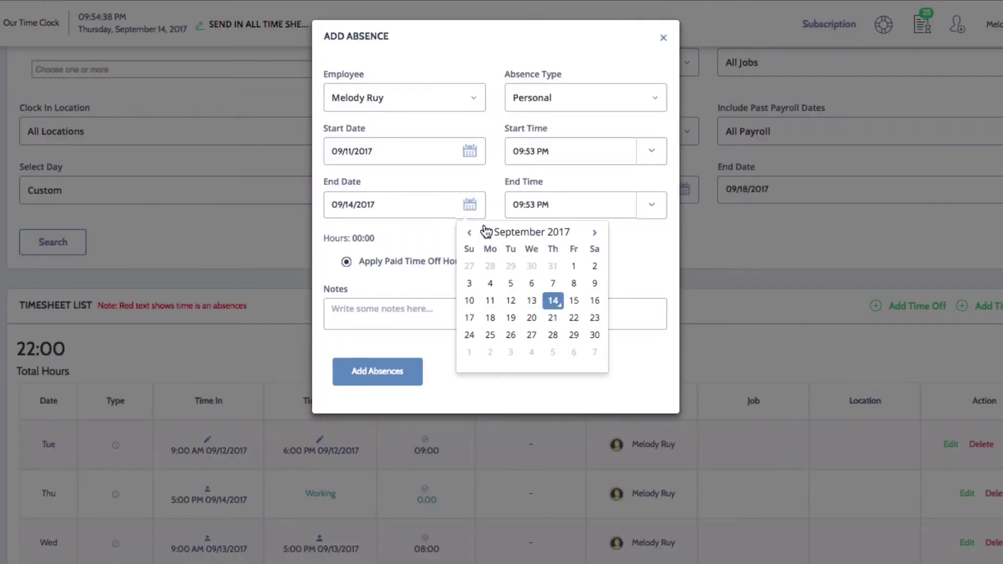
left_click(490, 302)
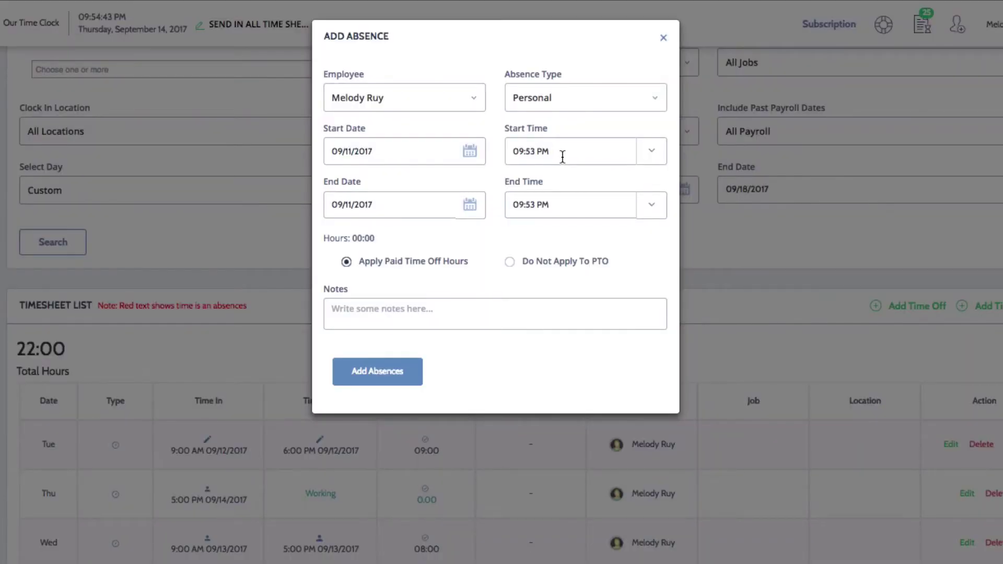
left_click_drag(560, 158, 487, 139)
type("9:00 AM")
key("Tab")
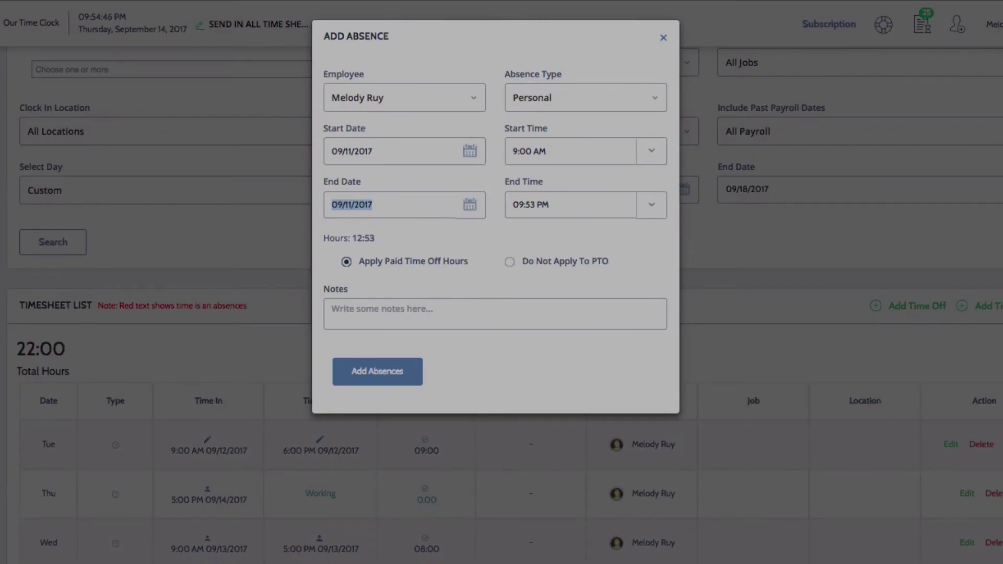
left_click_drag(565, 204, 471, 200)
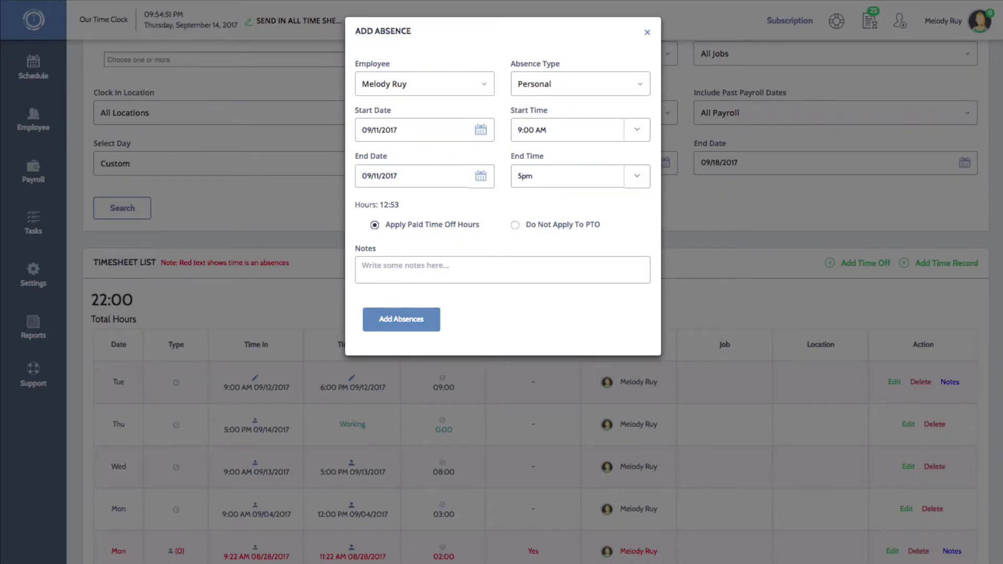
- Confirm the 5:00 PM end time for 08:00 hours, apply paid time off, and save the absence
left_click(506, 214)
left_click(374, 225)
left_click(397, 320)
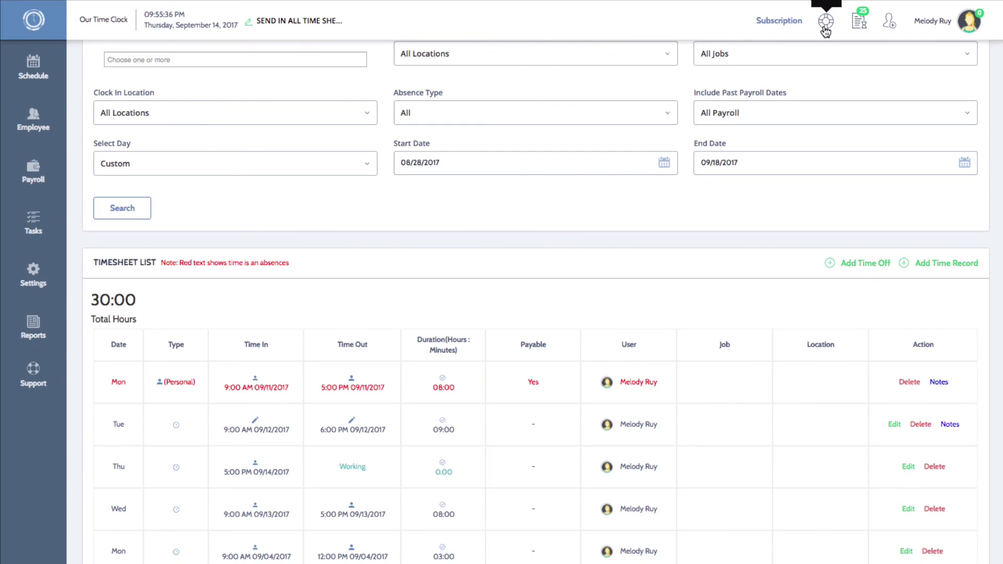
scroll(836, 47, "down", 2)
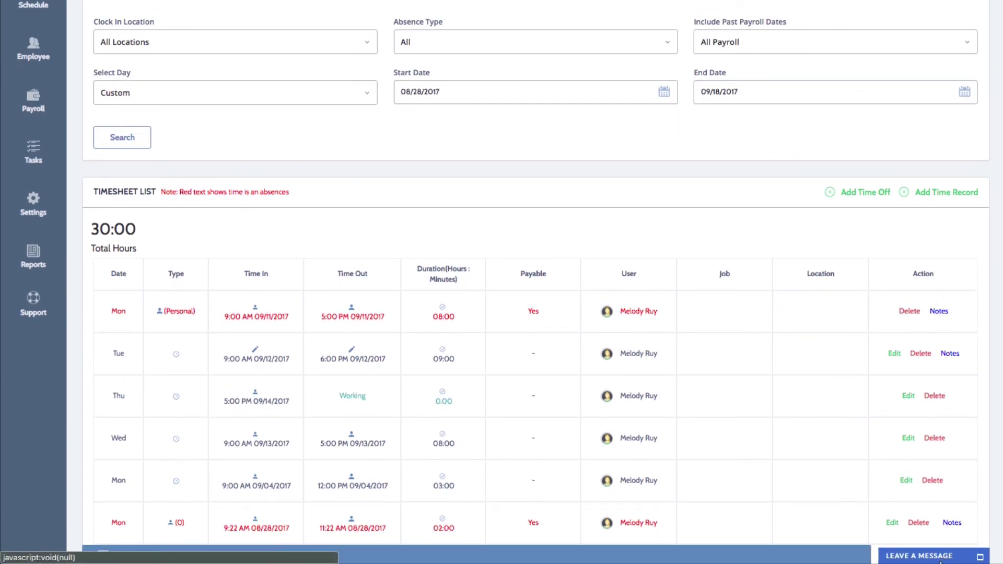
left_click(901, 558)
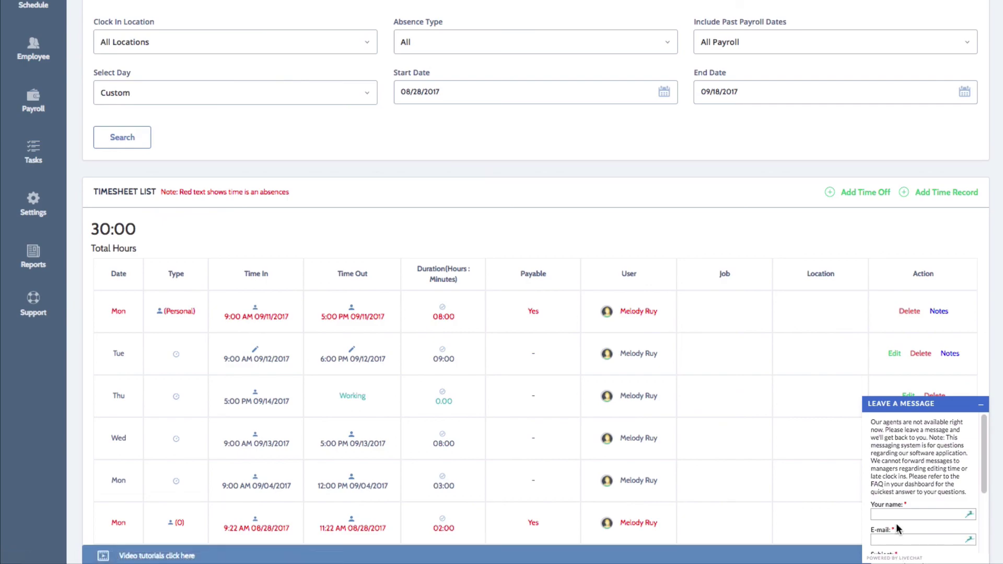
left_click(982, 407)
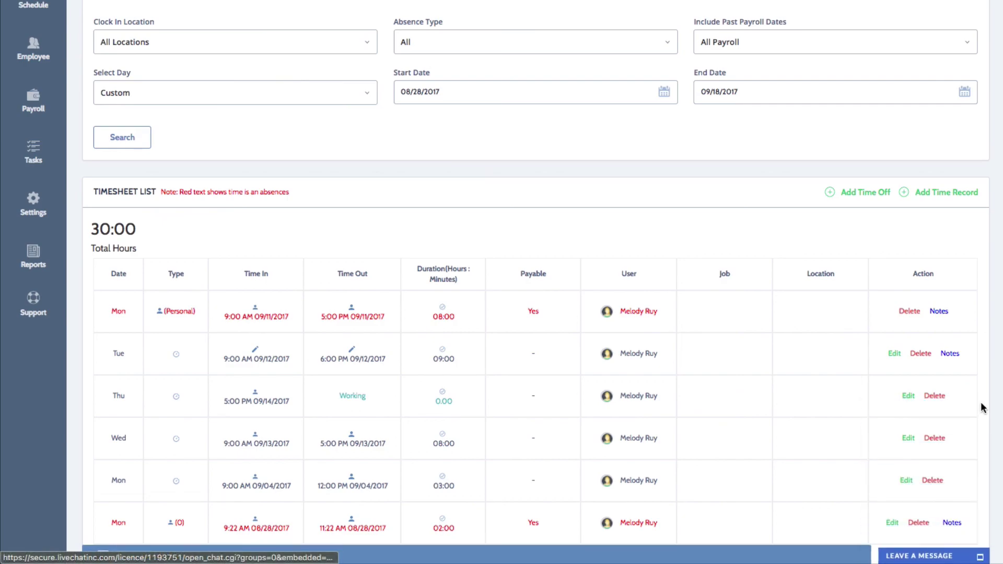